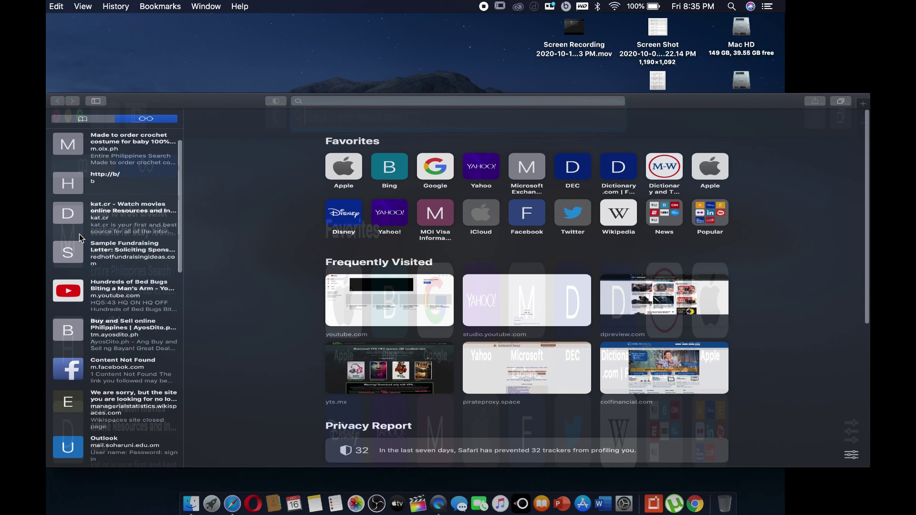
# Step: Search 'sony web' and go to the Imaging Edge Webcam download page, checking supported macOS versions
pyautogui.write('sony')
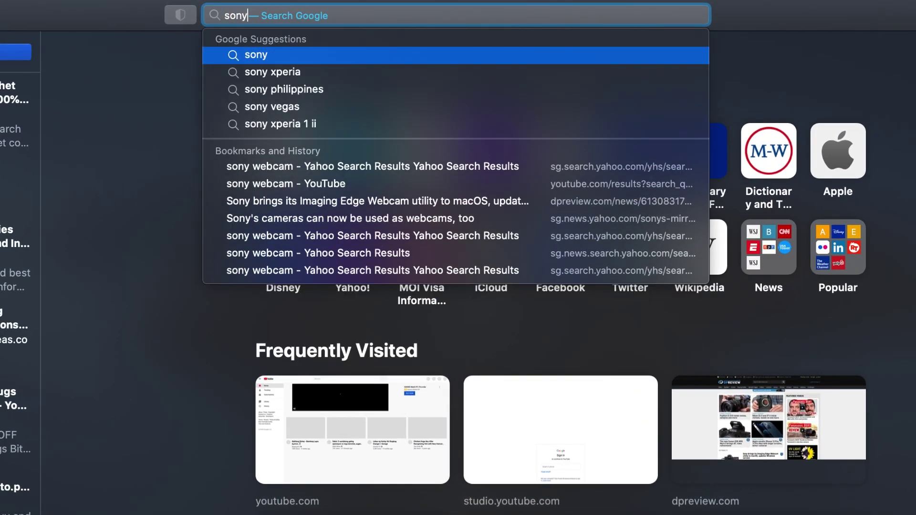
pyautogui.write(' web')
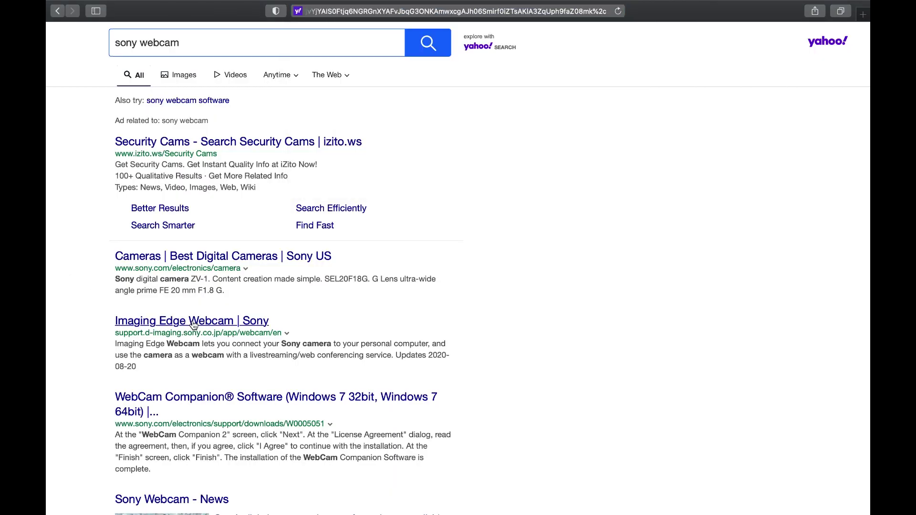
pyautogui.click(194, 322)
pyautogui.click(218, 312)
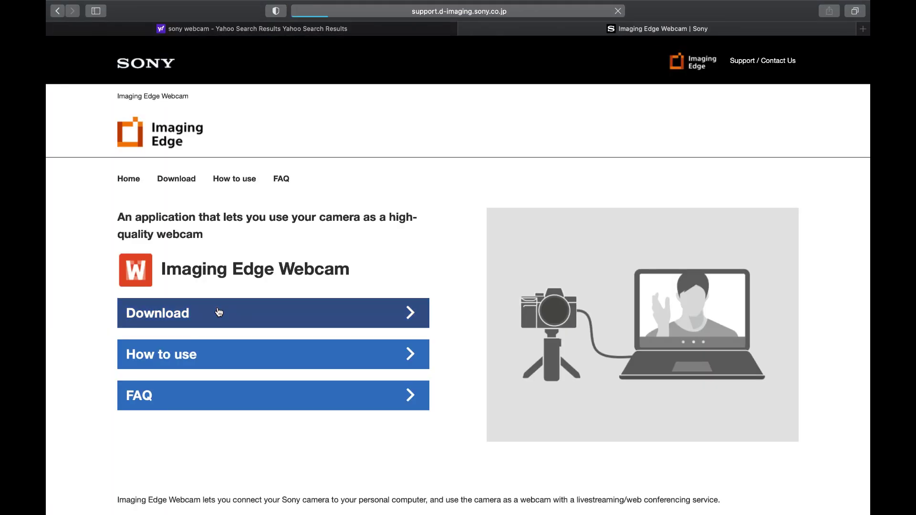
pyautogui.moveTo(231, 335); pyautogui.dragTo(152, 338)
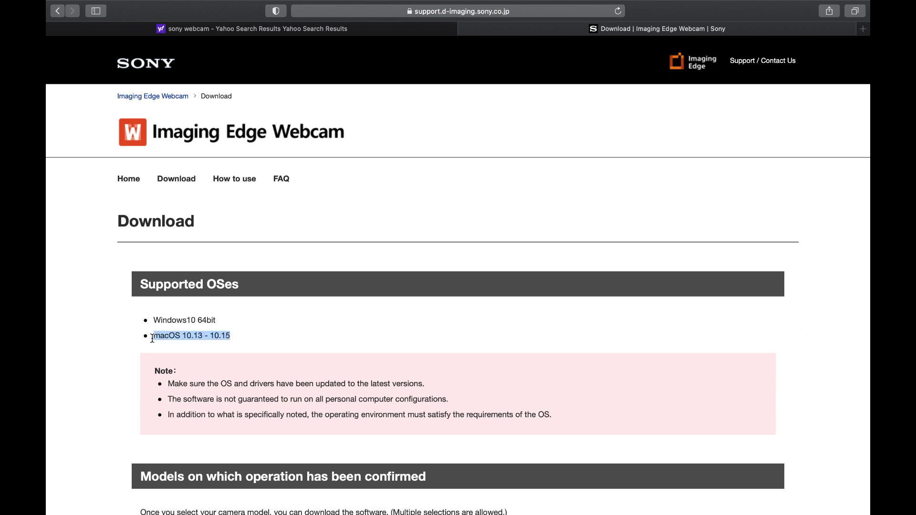
pyautogui.scroll(-8, 118, 363)
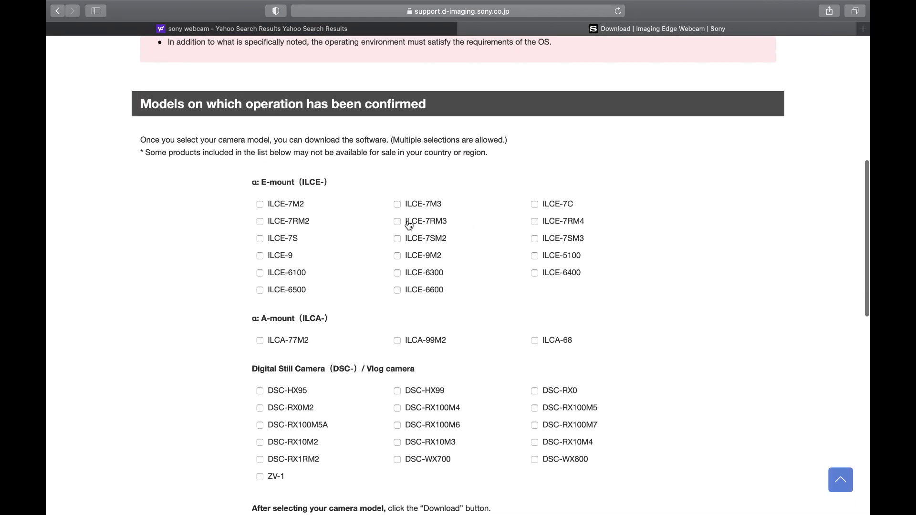
pyautogui.scroll(-4, 378, 337)
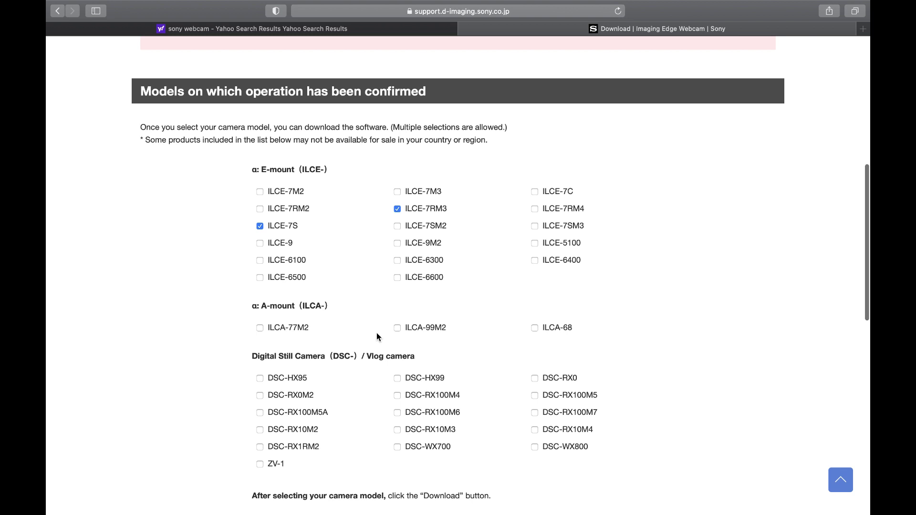
# Step: Download the Mac version and open IEW100_2010a.dmg from the downloads list
pyautogui.click(408, 437)
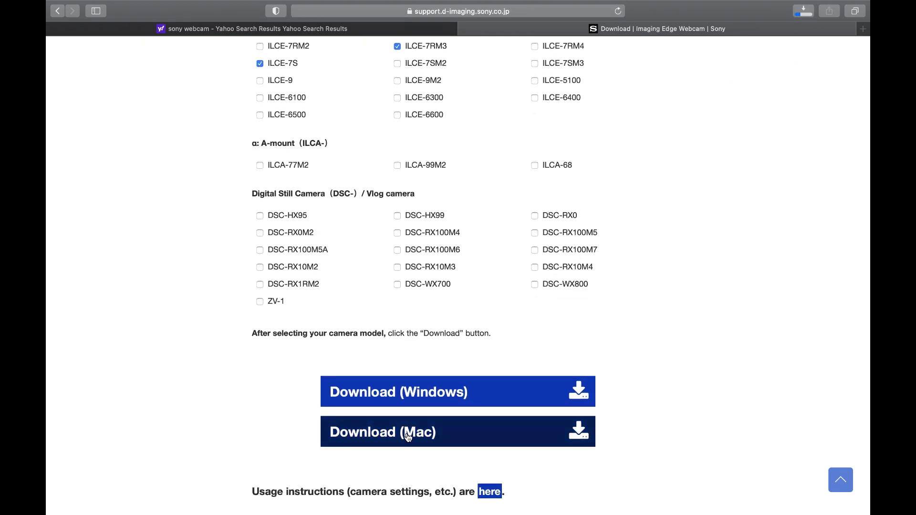
pyautogui.click(804, 11)
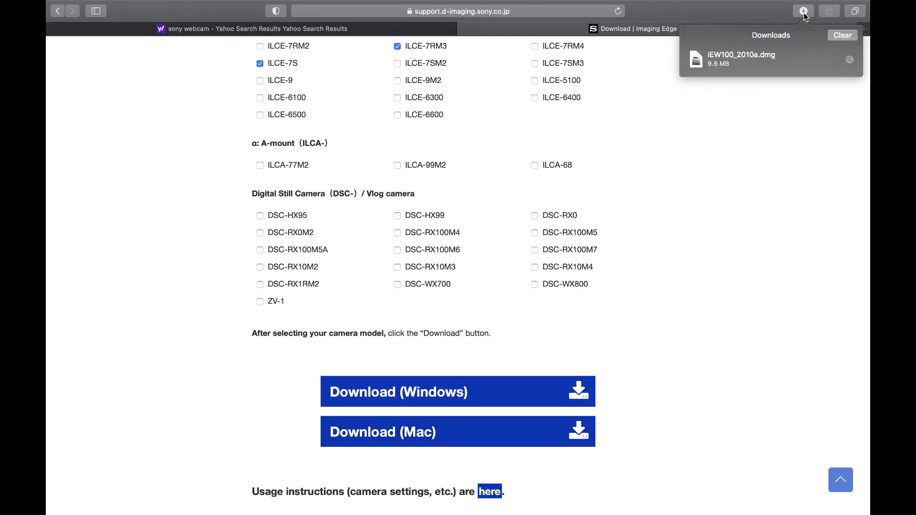
pyautogui.doubleClick(747, 62)
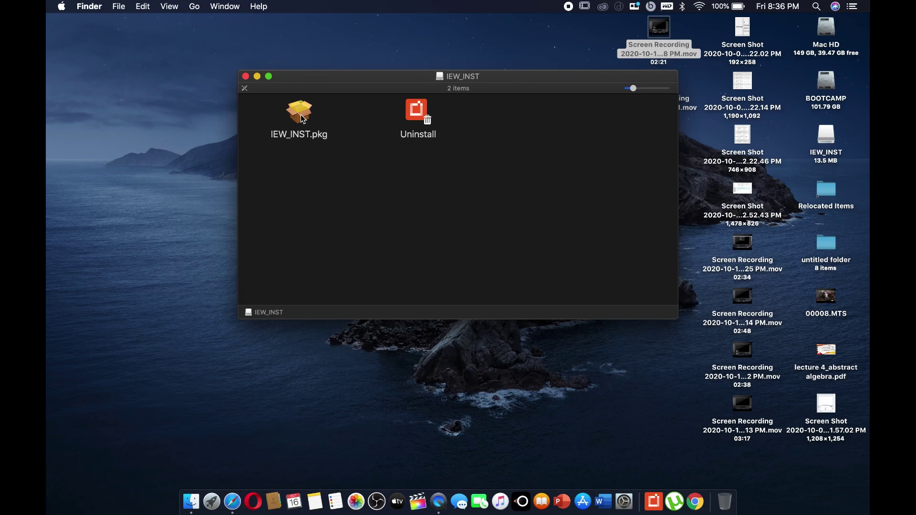
# Step: Launch the IEW_INST.pkg installer and accept the licence agreement
pyautogui.click(303, 119)
pyautogui.doubleClick(302, 119)
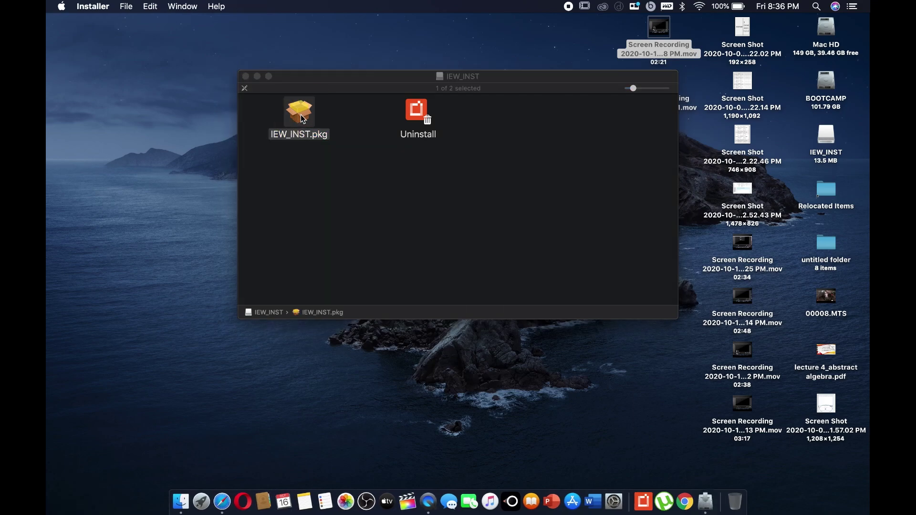
pyautogui.click(610, 334)
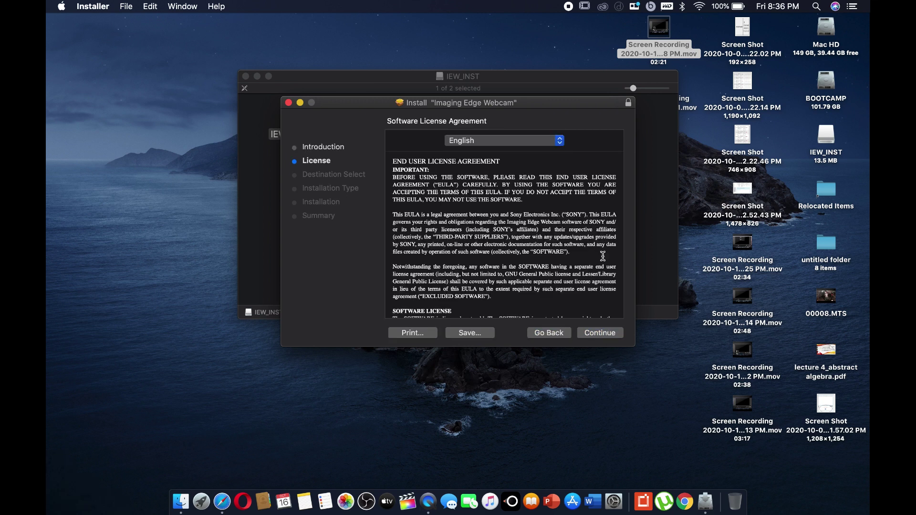
pyautogui.click(601, 333)
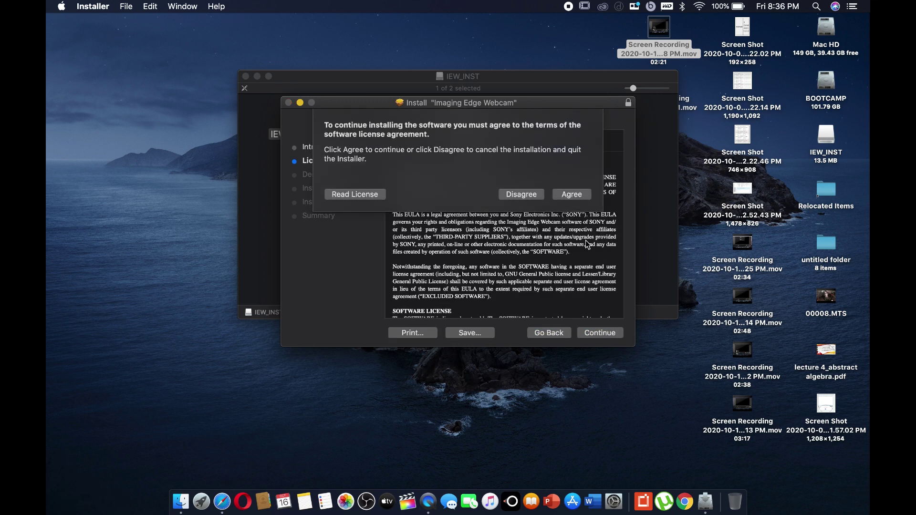
pyautogui.click(576, 193)
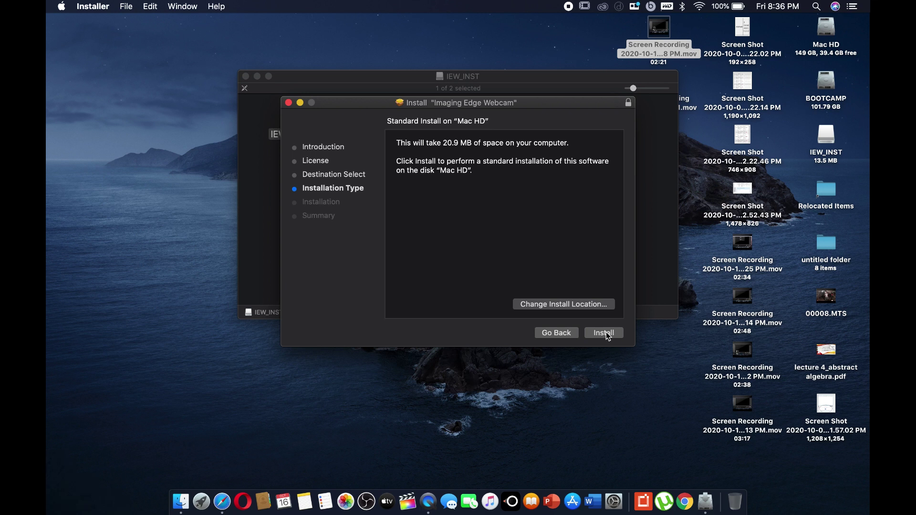
# Step: Install on Mac HD, authorising with the admin password, then restart to finish
pyautogui.click(605, 332)
pyautogui.click(546, 167)
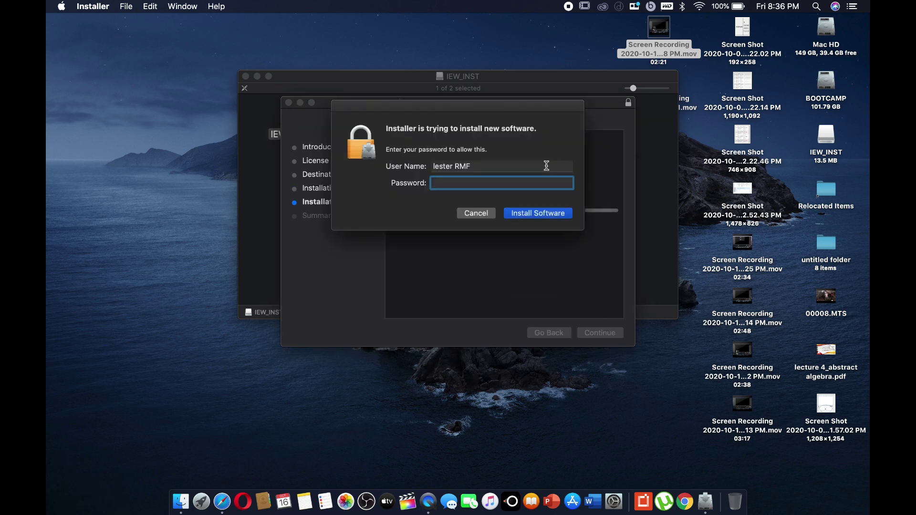
pyautogui.write('••••••')
pyautogui.click(540, 213)
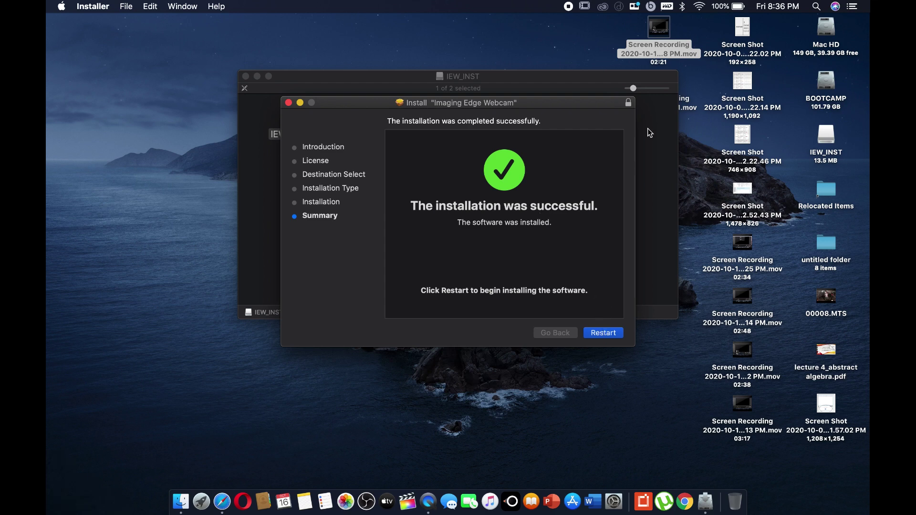
pyautogui.click(602, 333)
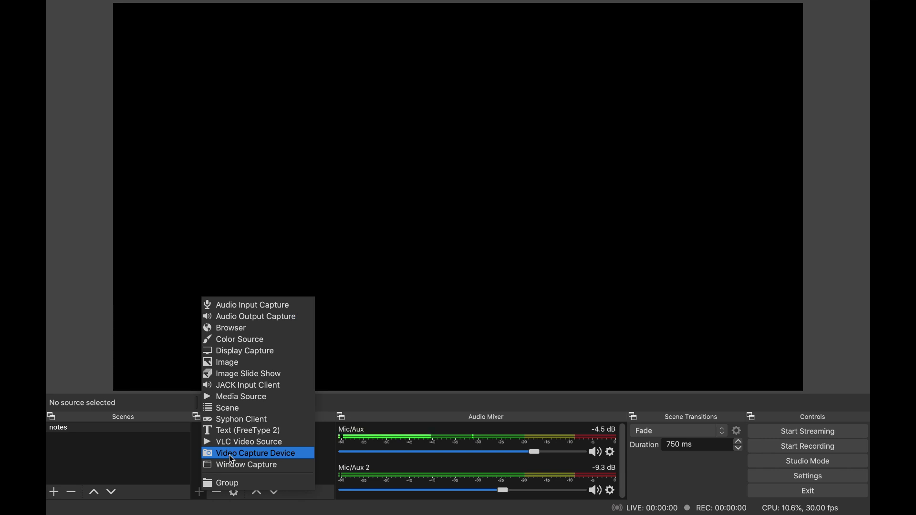
# Step: Add a video capture source named 'facetime cam' using the FaceTime HD Camera
pyautogui.click(230, 458)
pyautogui.write('fa')
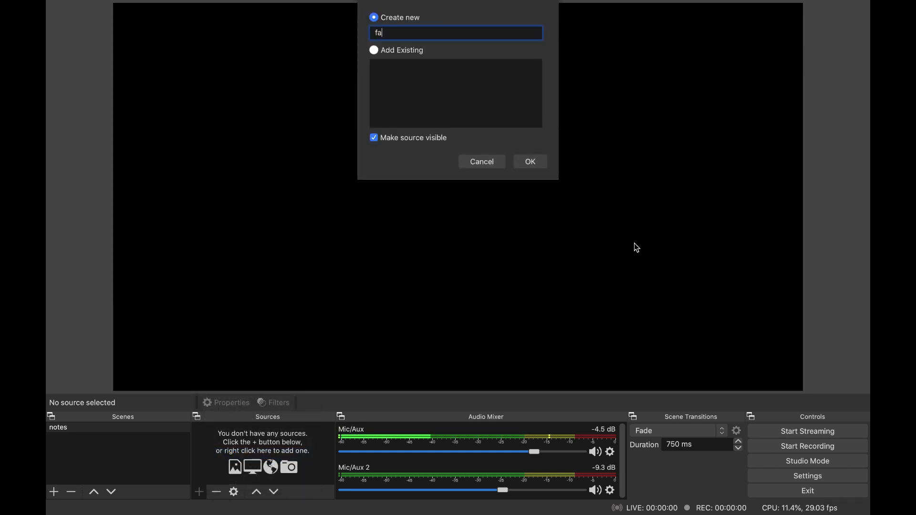
pyautogui.write('cetim')
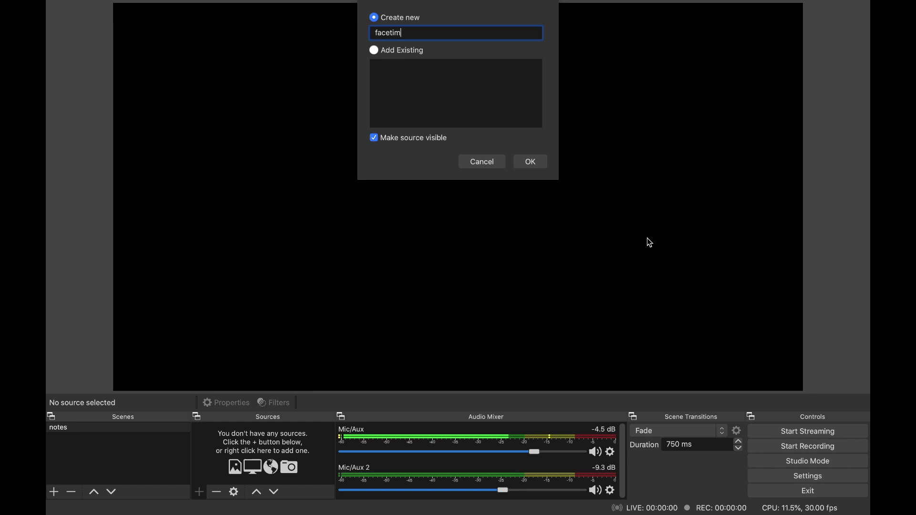
pyautogui.write('e cam')
pyautogui.click(528, 162)
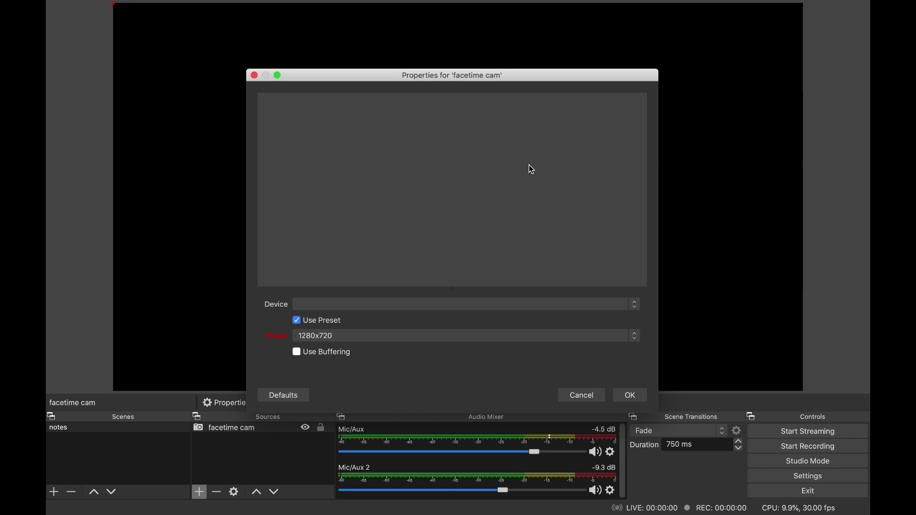
pyautogui.click(528, 309)
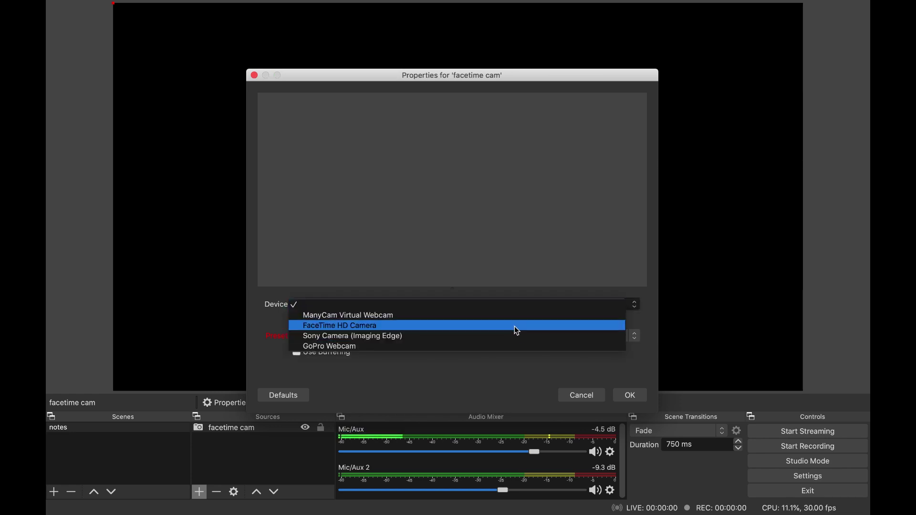
pyautogui.click(515, 327)
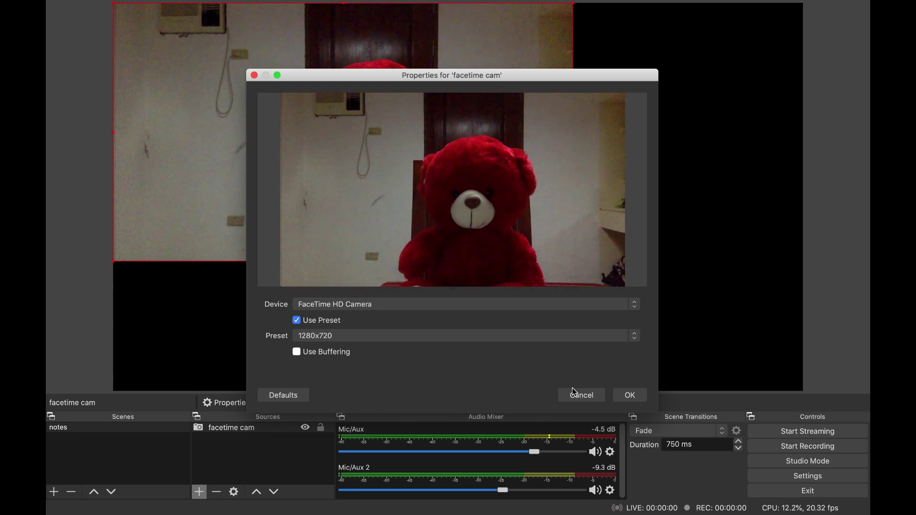
pyautogui.click(632, 398)
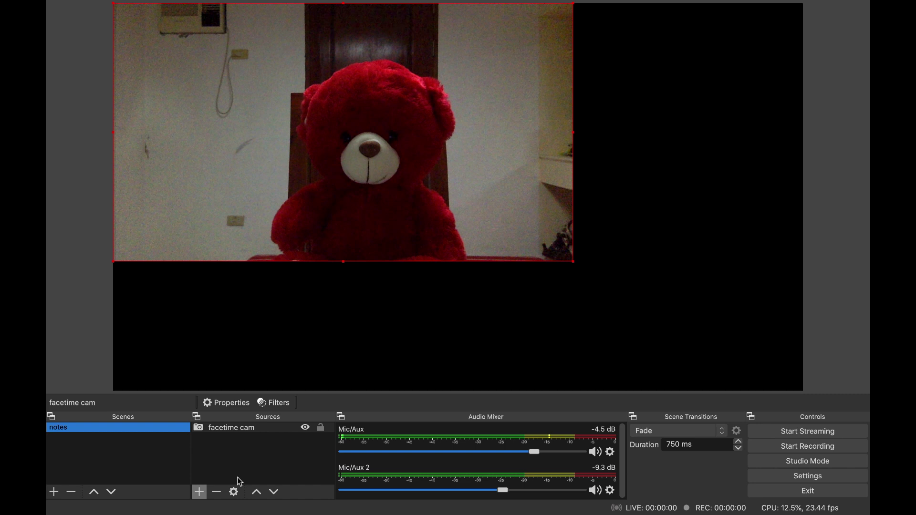
# Step: Add a second video capture source 'sony cam' with Sony Camera (Imaging Edge) as its device
pyautogui.click(202, 493)
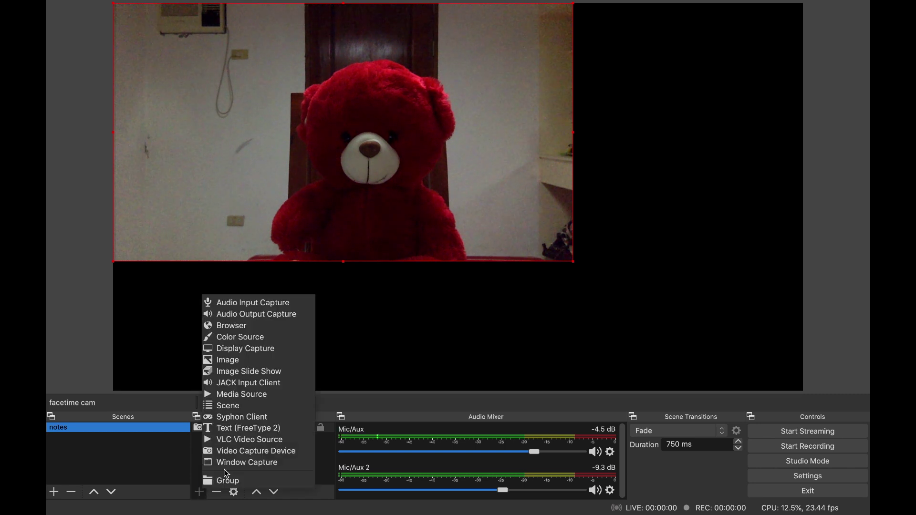
pyautogui.click(229, 451)
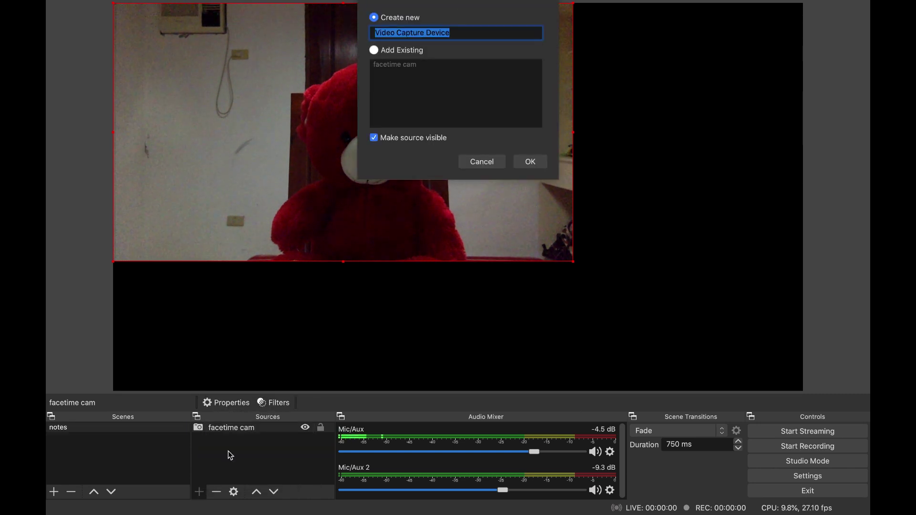
pyautogui.write('sony cam')
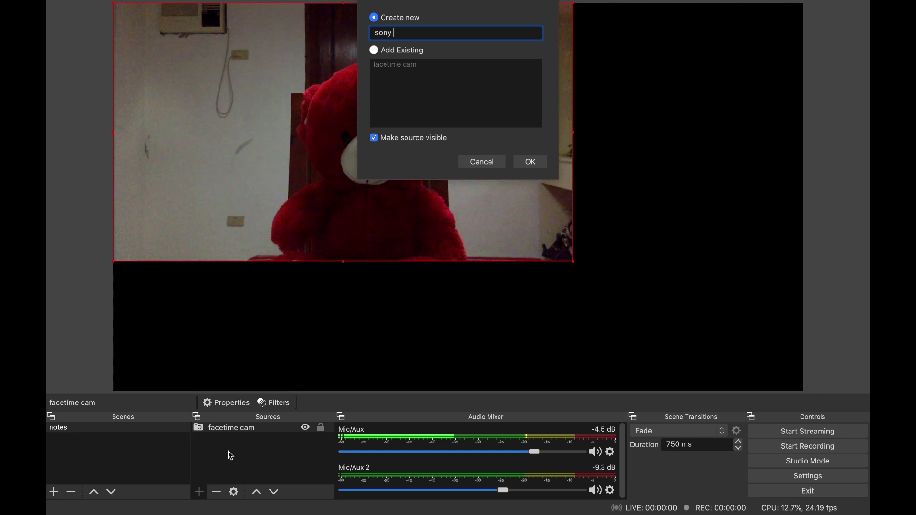
pyautogui.click(530, 162)
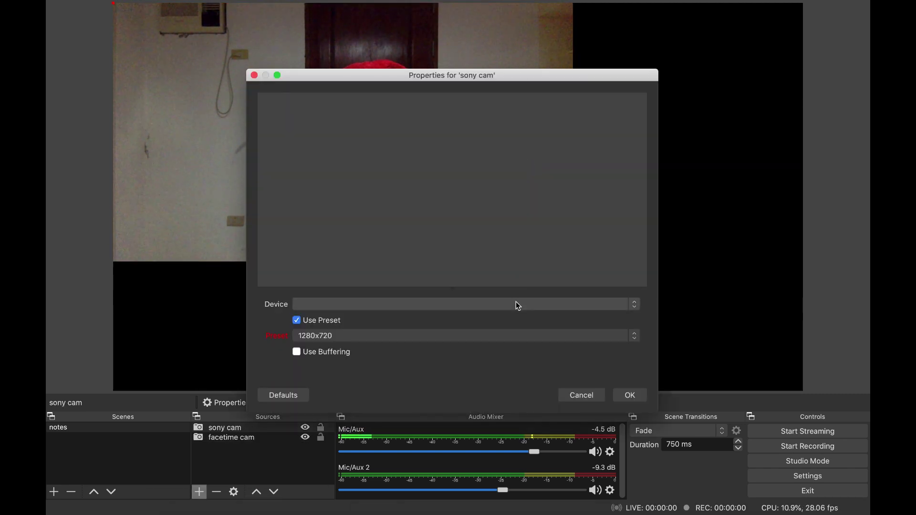
pyautogui.click(518, 305)
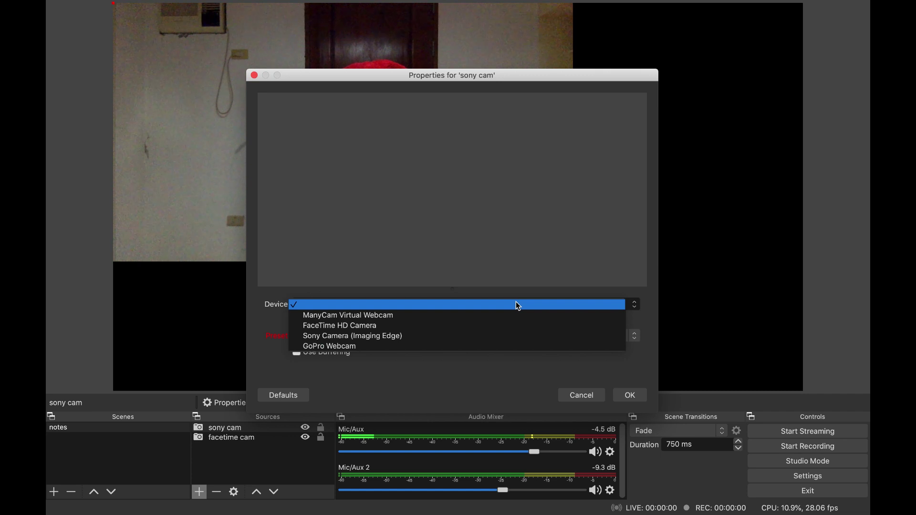
pyautogui.click(504, 337)
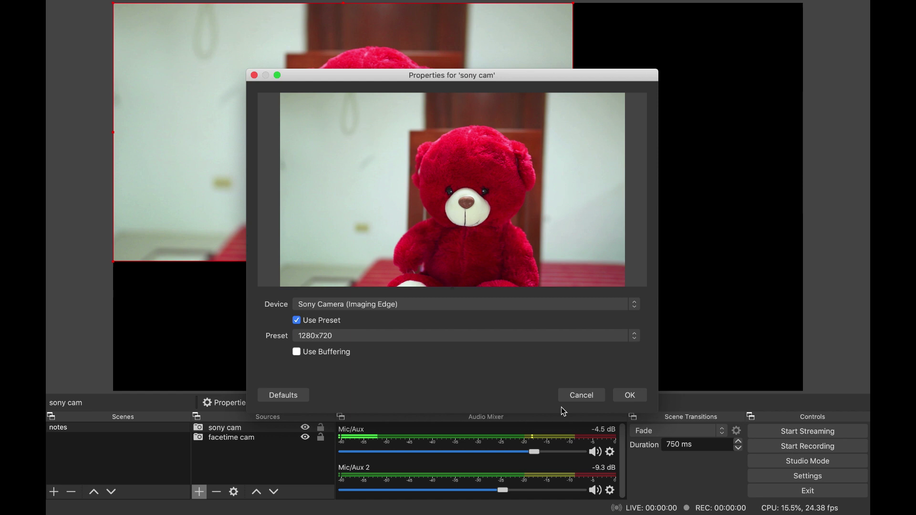
# Step: Shrink facetime cam into the top-left corner and resize sony cam to sit beside it
pyautogui.click(630, 396)
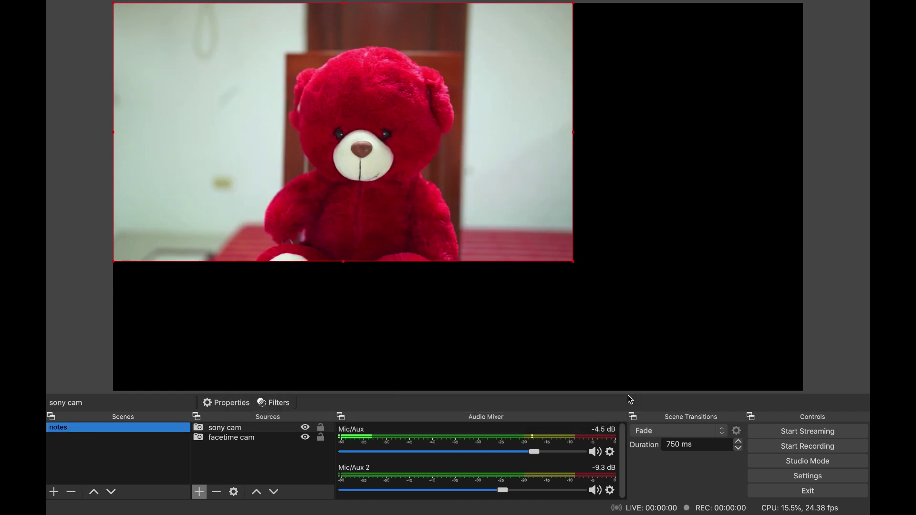
pyautogui.moveTo(215, 150); pyautogui.dragTo(441, 276)
pyautogui.click(231, 438)
pyautogui.moveTo(573, 261); pyautogui.dragTo(420, 192)
pyautogui.moveTo(578, 234); pyautogui.dragTo(579, 137)
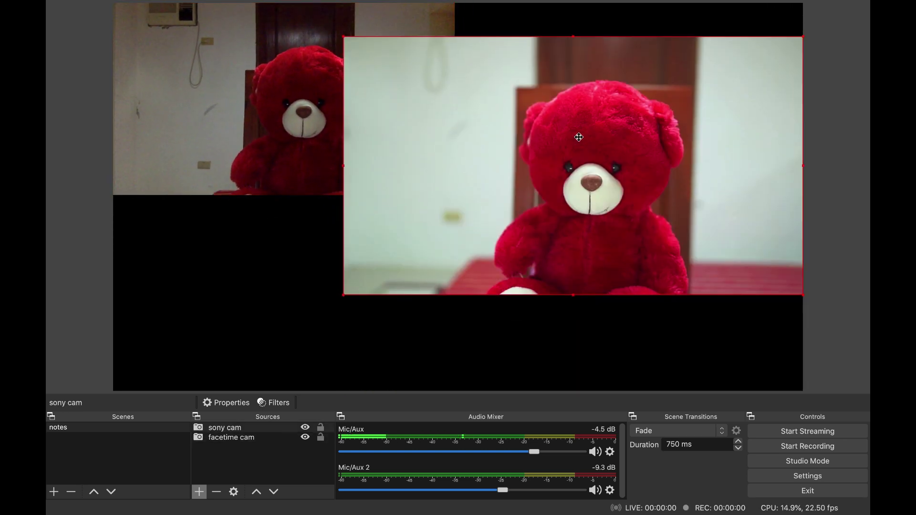
pyautogui.moveTo(343, 295); pyautogui.dragTo(431, 280)
# Step: Quit OBS, start an instant Google Meet meeting and dismiss the add-others prompt
pyautogui.moveTo(68, 5)
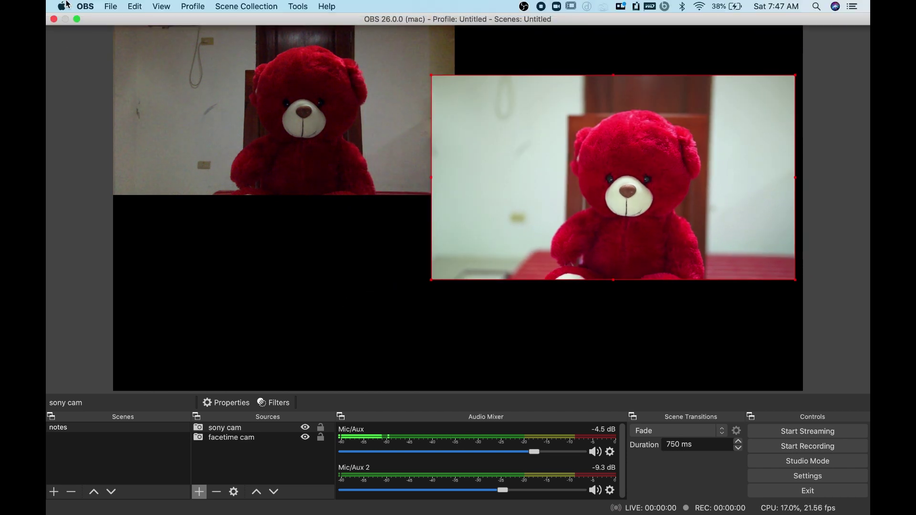
pyautogui.click(54, 19)
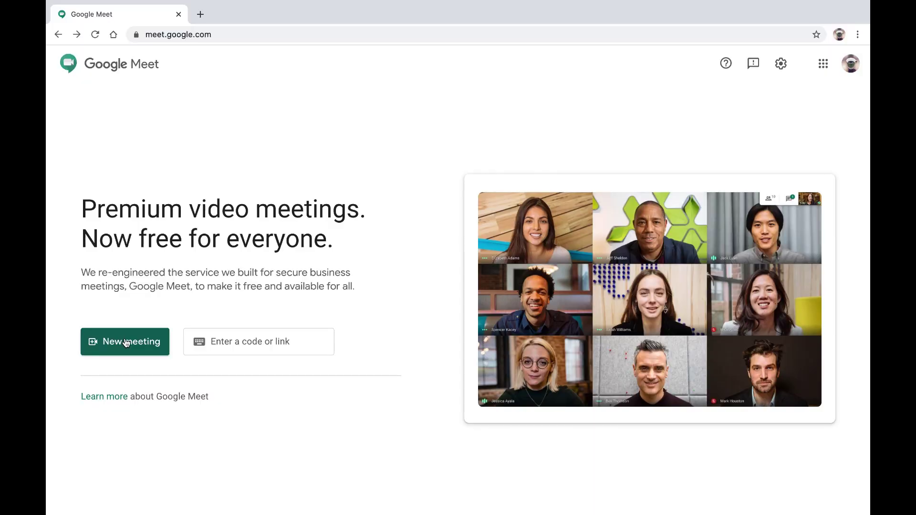
pyautogui.click(127, 343)
pyautogui.click(132, 366)
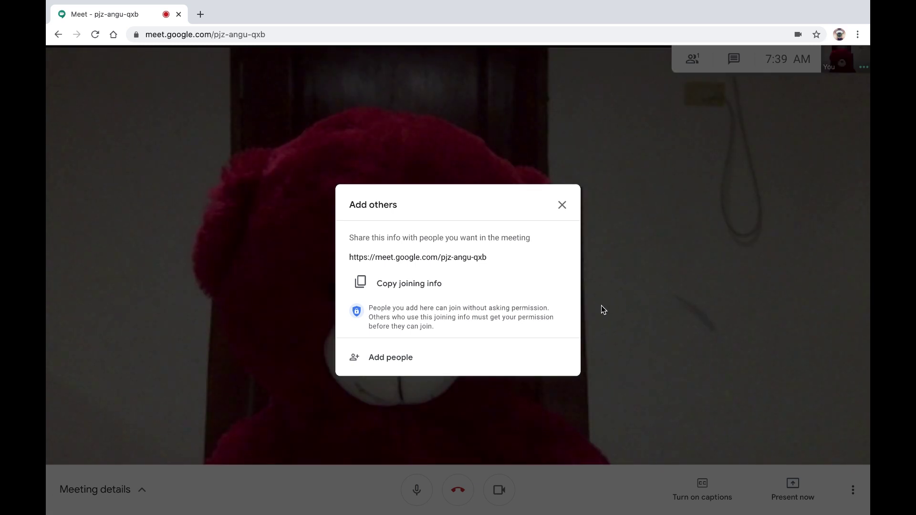
pyautogui.click(562, 206)
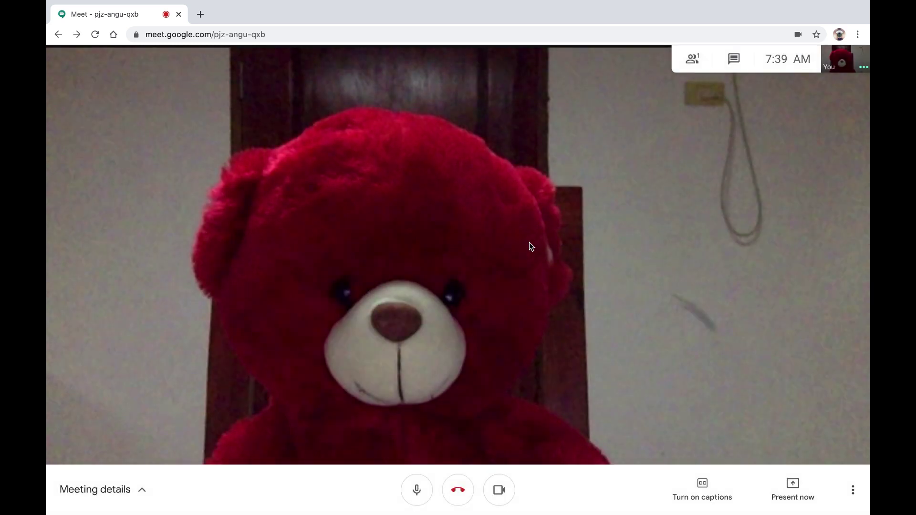
pyautogui.click(852, 491)
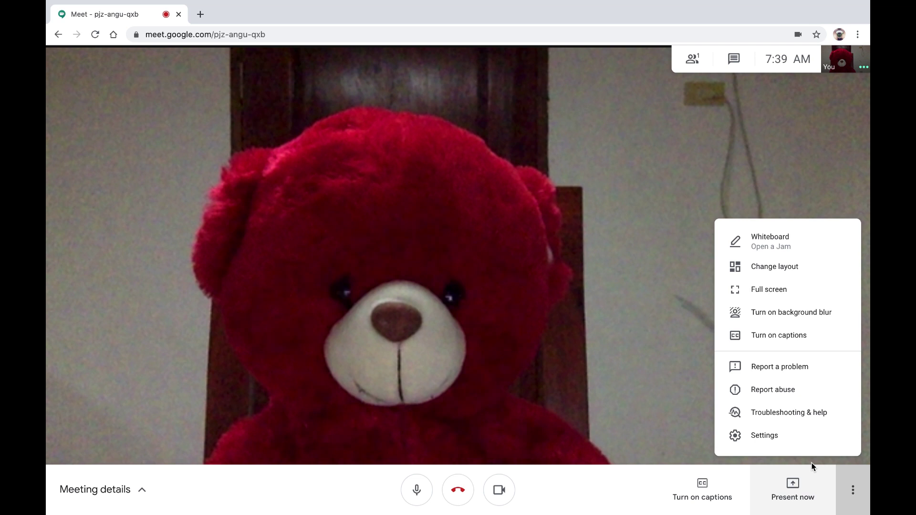
# Step: Choose Sony Camera (Imaging Edge) as the camera in Google Meet's video settings
pyautogui.click(765, 436)
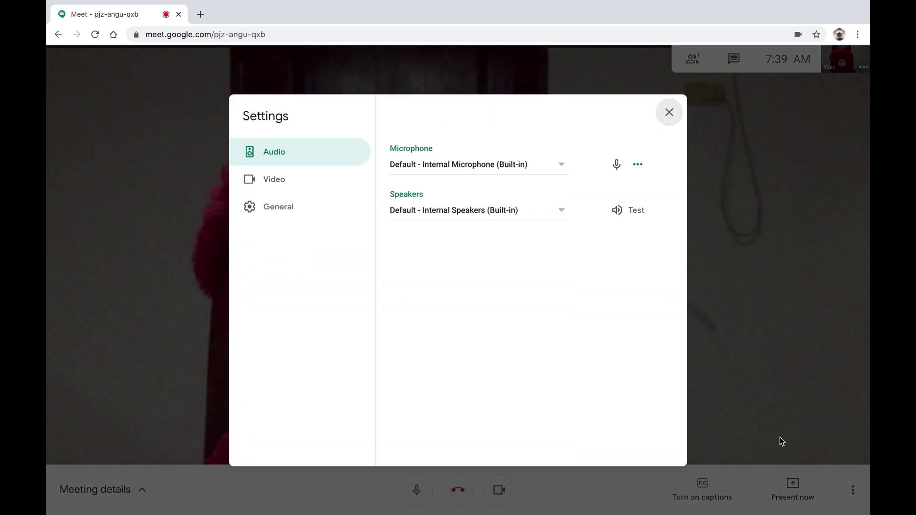
pyautogui.click(271, 181)
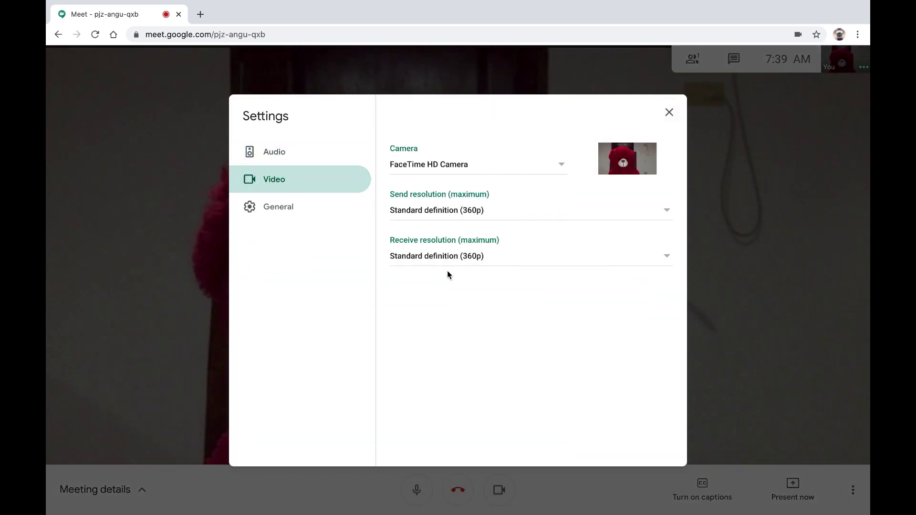
pyautogui.click(437, 168)
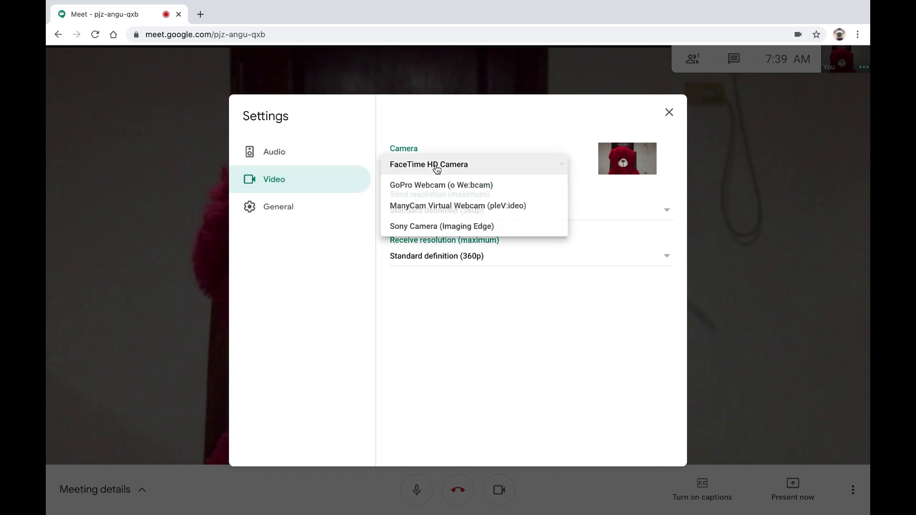
pyautogui.click(432, 227)
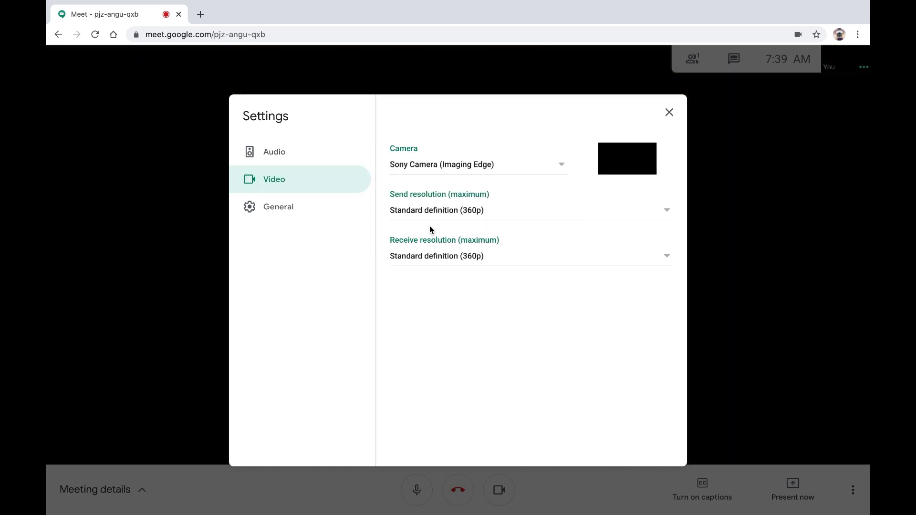
pyautogui.click(669, 113)
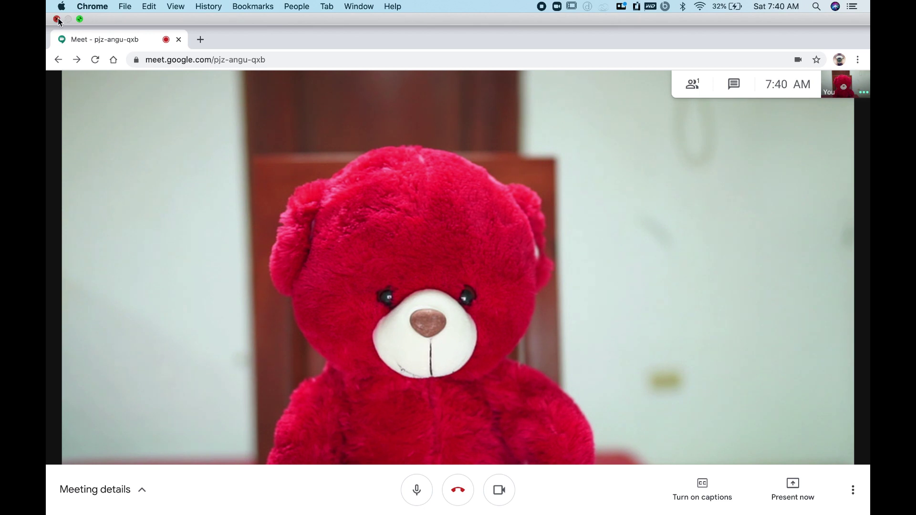
# Step: Close Chrome, start a new Zoom meeting, skip joining audio and go full screen
pyautogui.click(57, 19)
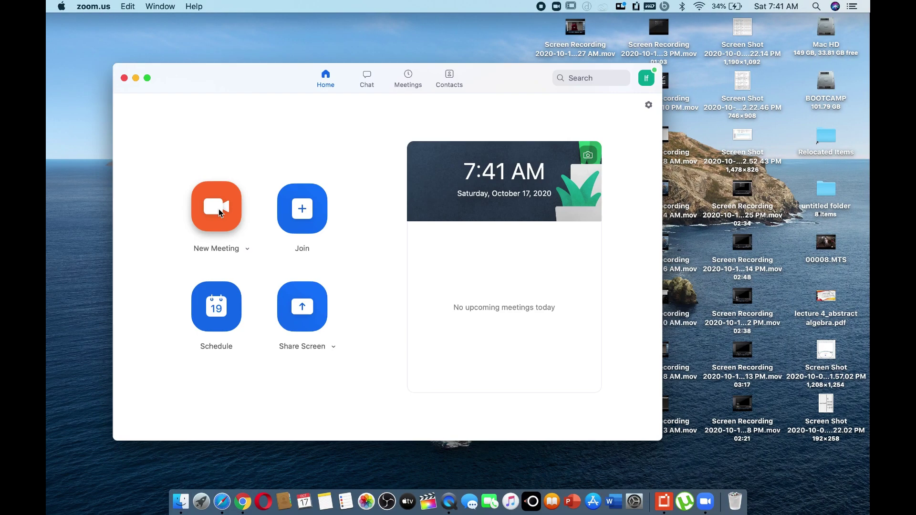
pyautogui.click(217, 209)
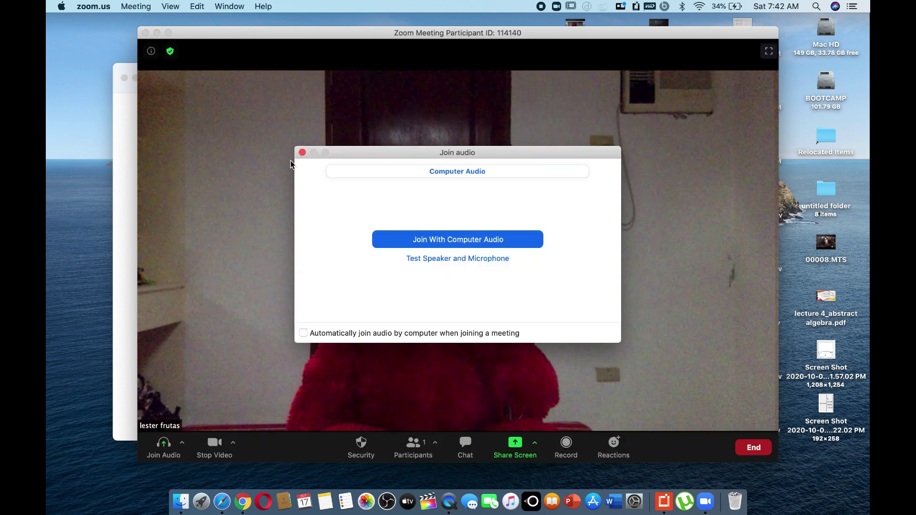
pyautogui.click(302, 151)
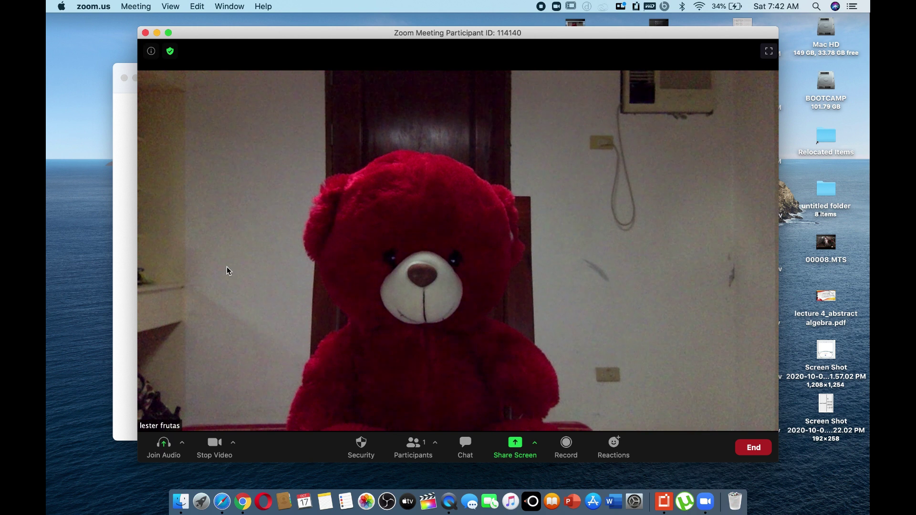
pyautogui.click(198, 51)
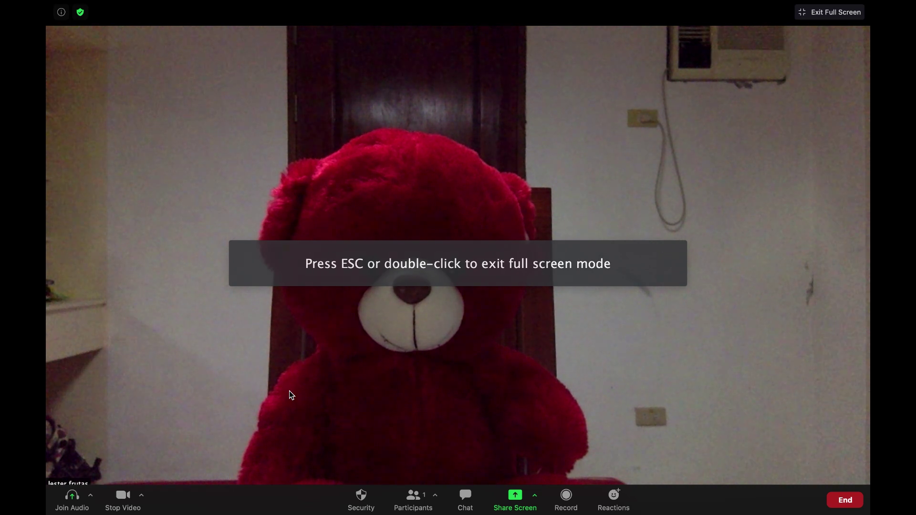
# Step: Switch Zoom's camera to Sony Camera (Imaging Edge), then begin ending the meeting
pyautogui.click(143, 496)
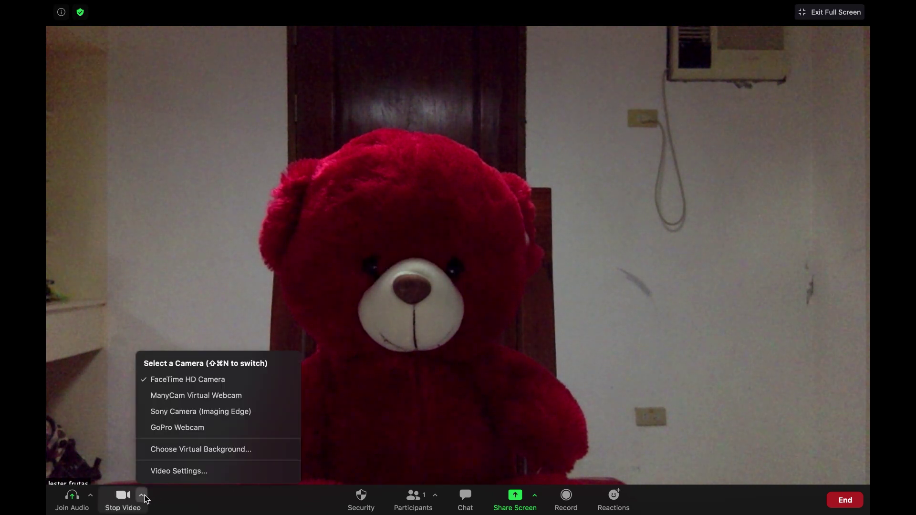
pyautogui.click(164, 412)
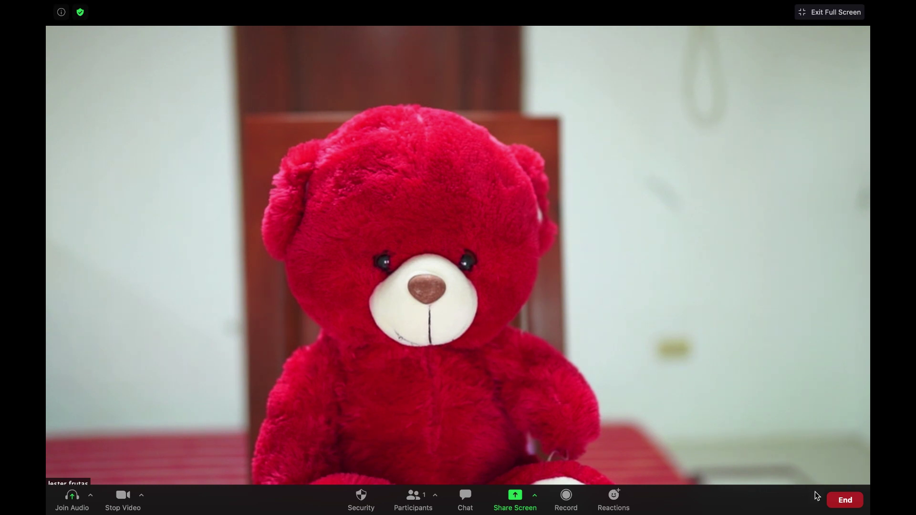
pyautogui.click(843, 499)
# Step: End the meeting for all participants and close the Zoom home window
pyautogui.click(829, 445)
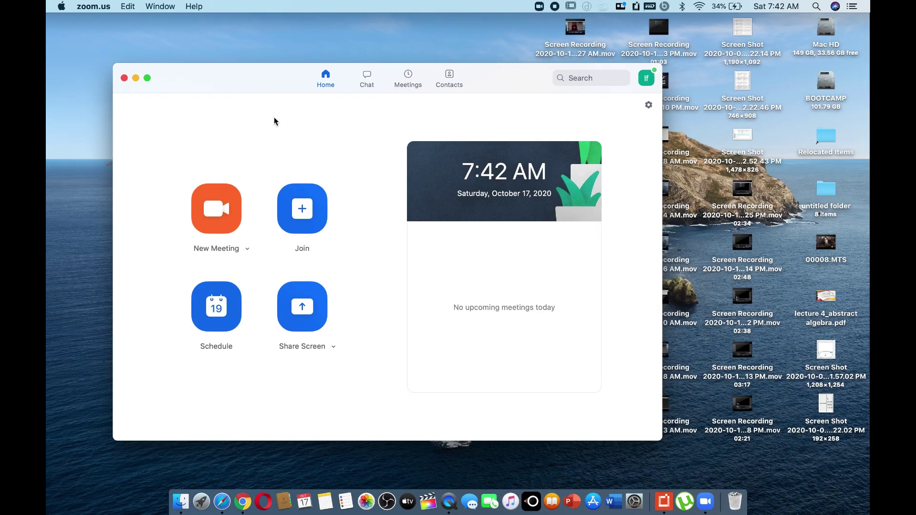
pyautogui.click(124, 79)
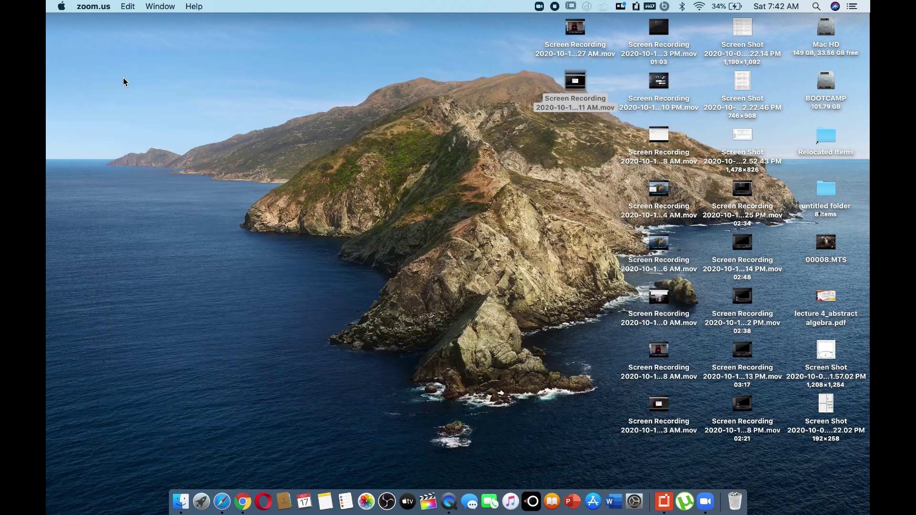